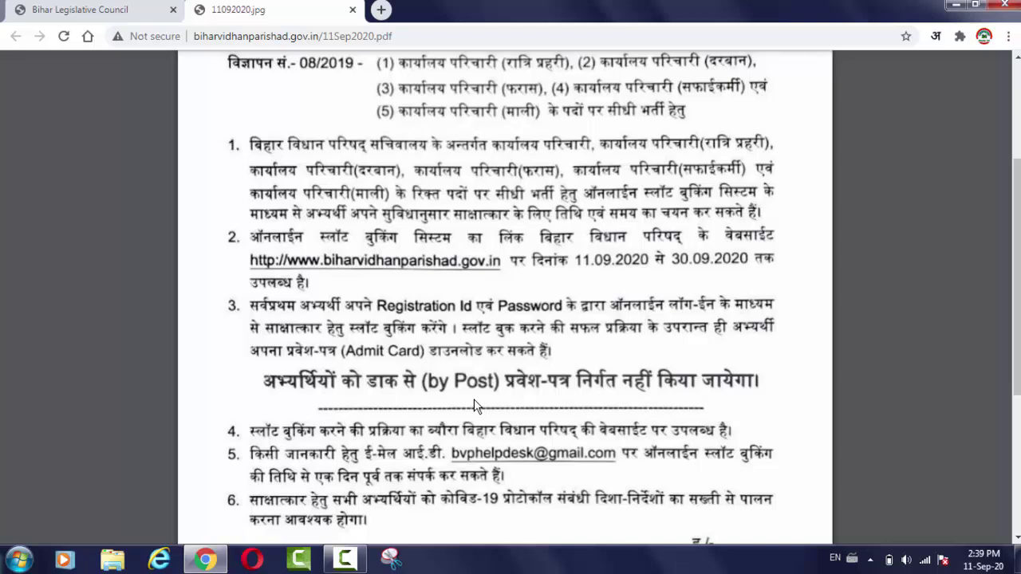
Step: Read through the recruitment notice about online interview slot booking and close the document
scroll(474, 405, "down", 3)
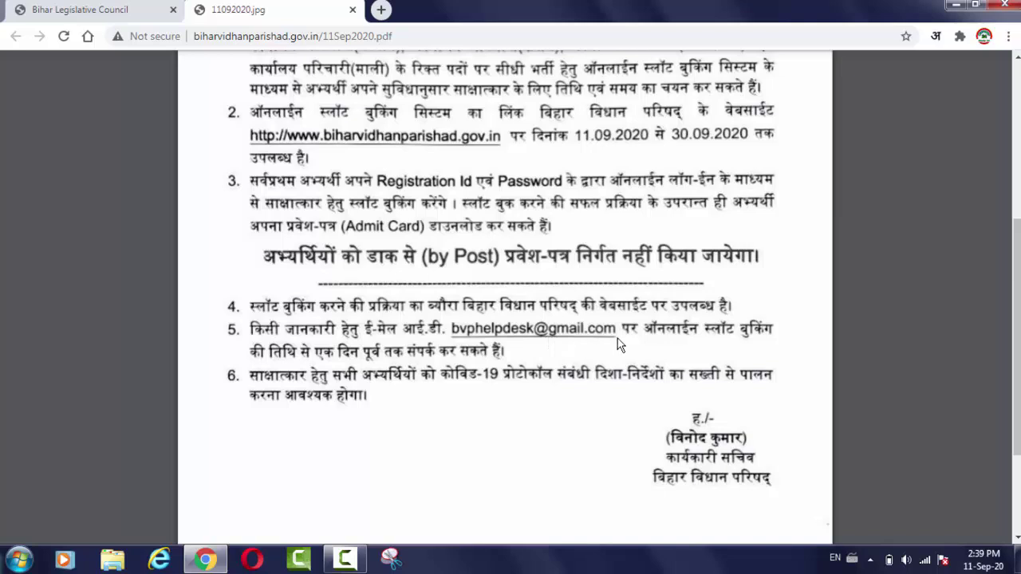
scroll(491, 427, "up", 1)
scroll(490, 427, "up", 3)
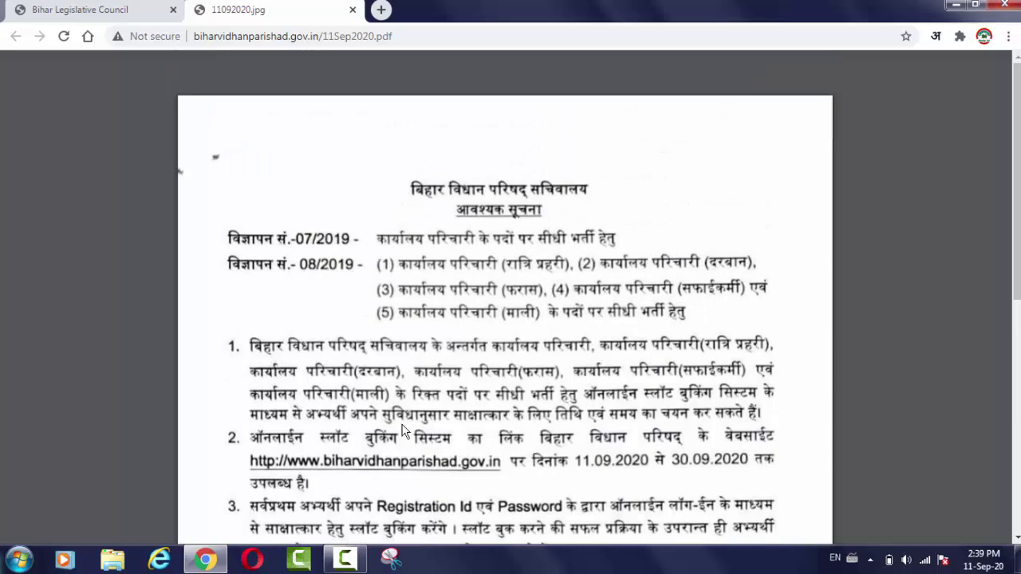
left_click(353, 9)
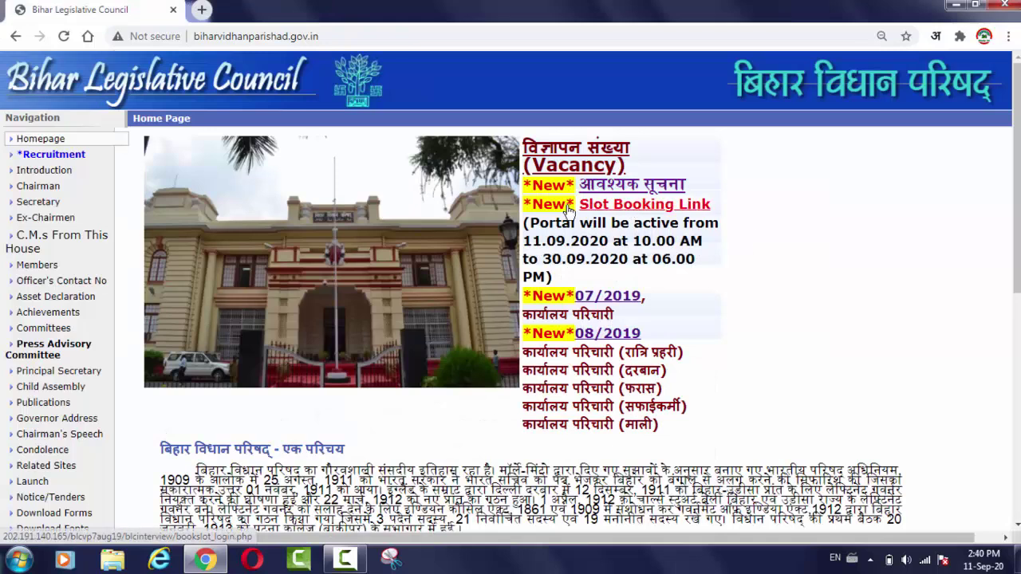
Step: Open the Slot Booking Link from the vacancy section and go to the registration number field of the login form
left_click(636, 207)
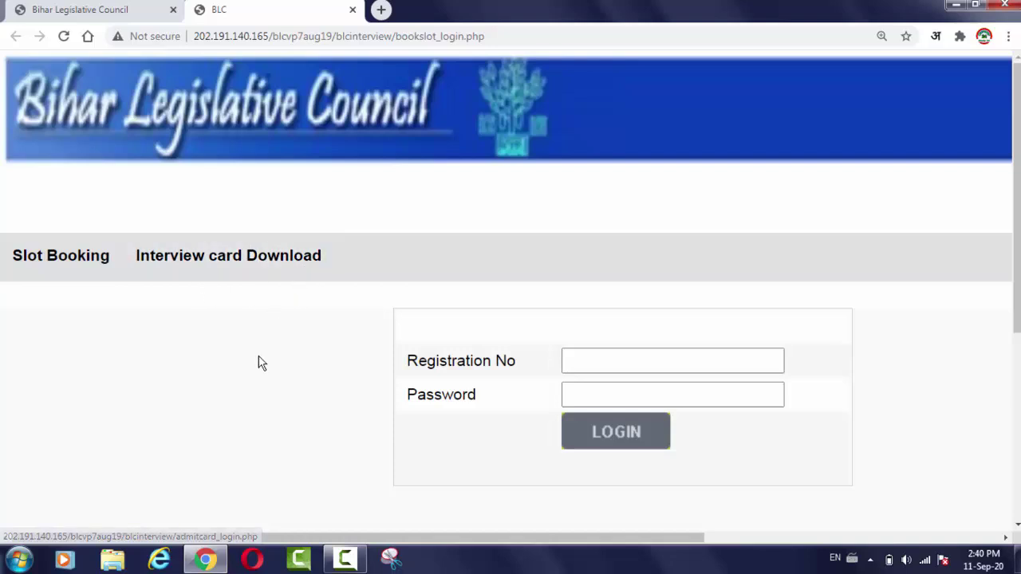
scroll(258, 360, "down", 2)
left_click(639, 212)
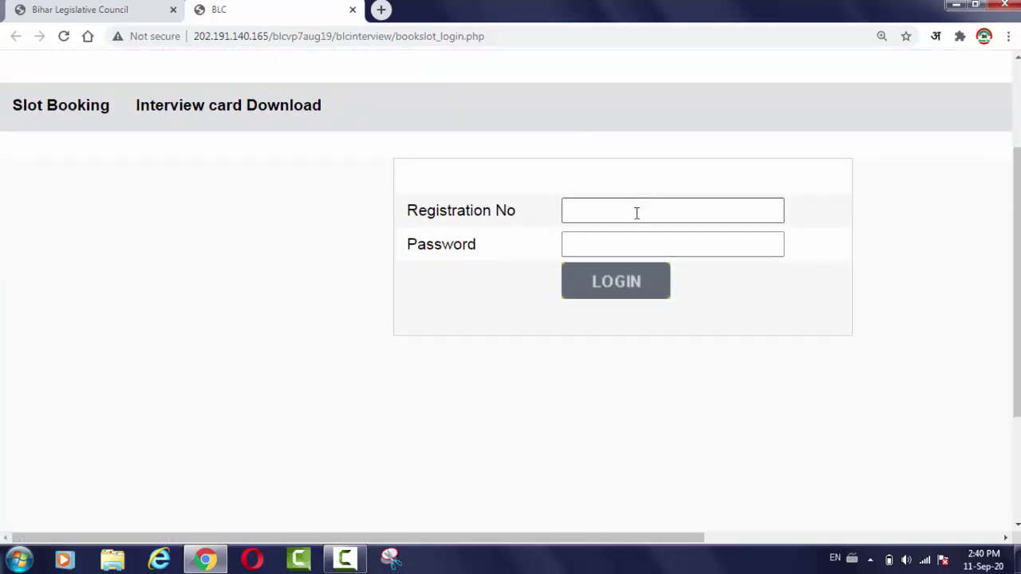
left_click(594, 252)
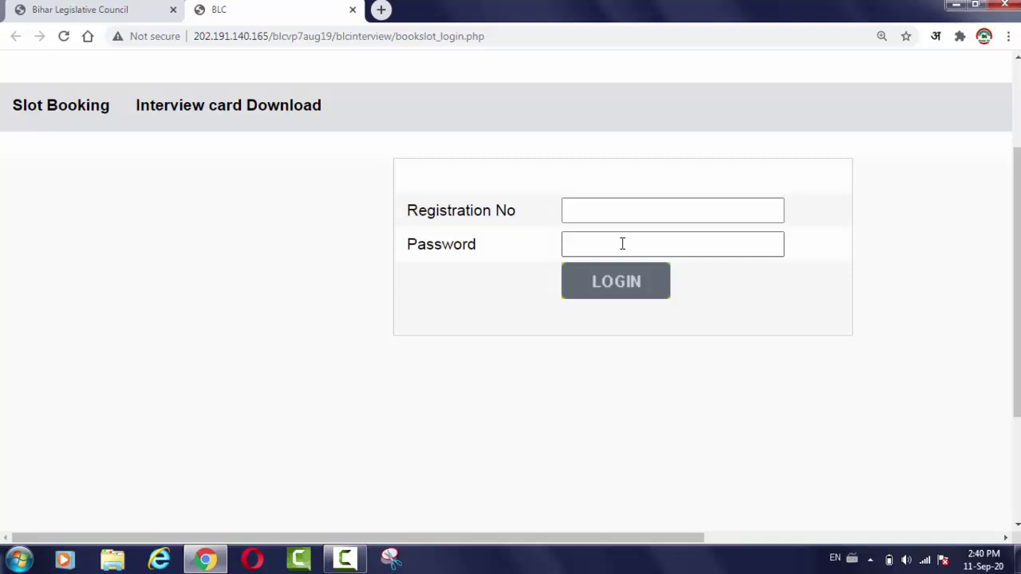
left_click(607, 213)
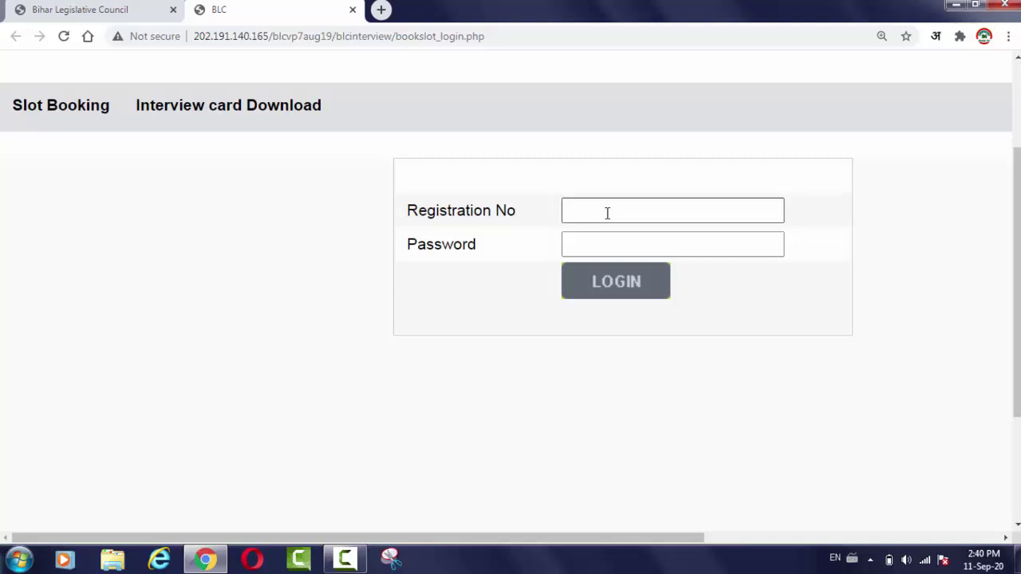
Step: Enter the candidate's registration number and account password and log in to slot booking
scroll(468, 435, "up", 1)
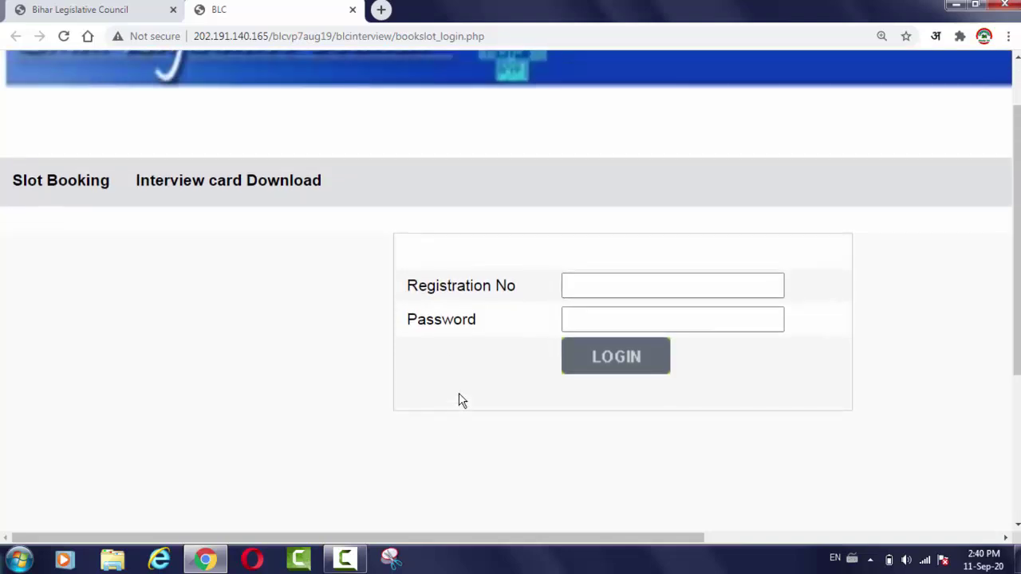
scroll(461, 400, "up", 1)
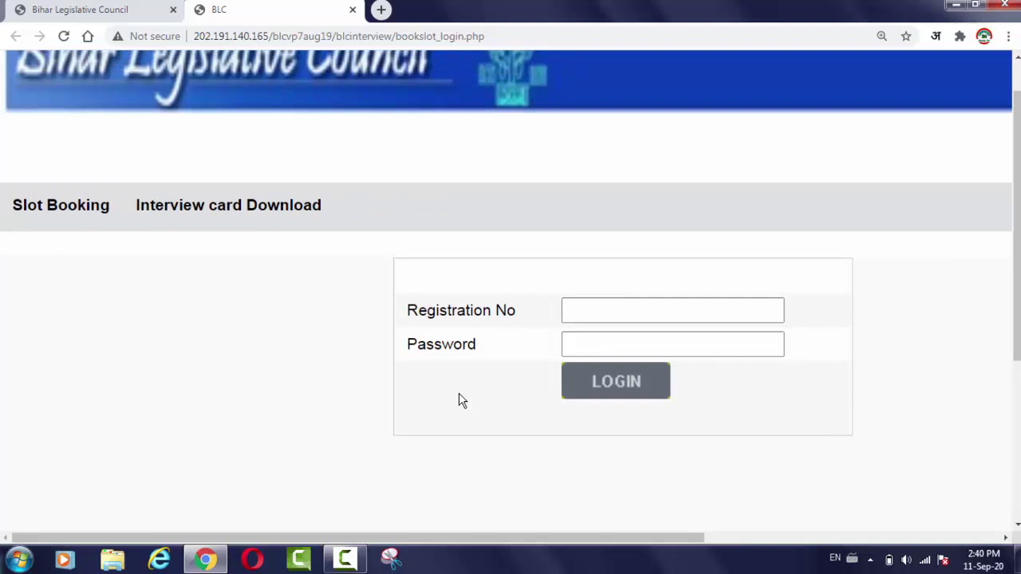
scroll(461, 400, "down", 1)
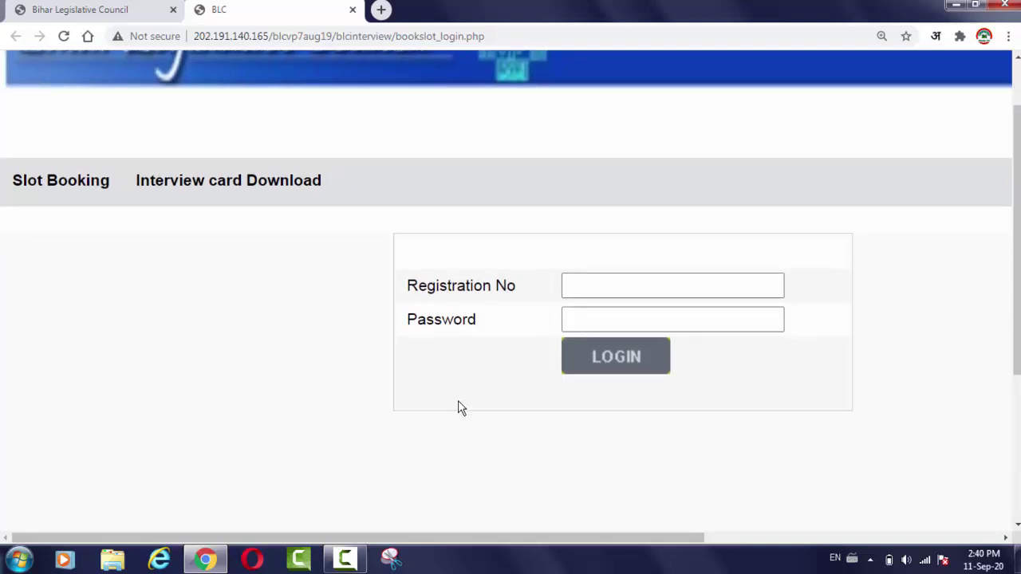
scroll(455, 394, "up", 2)
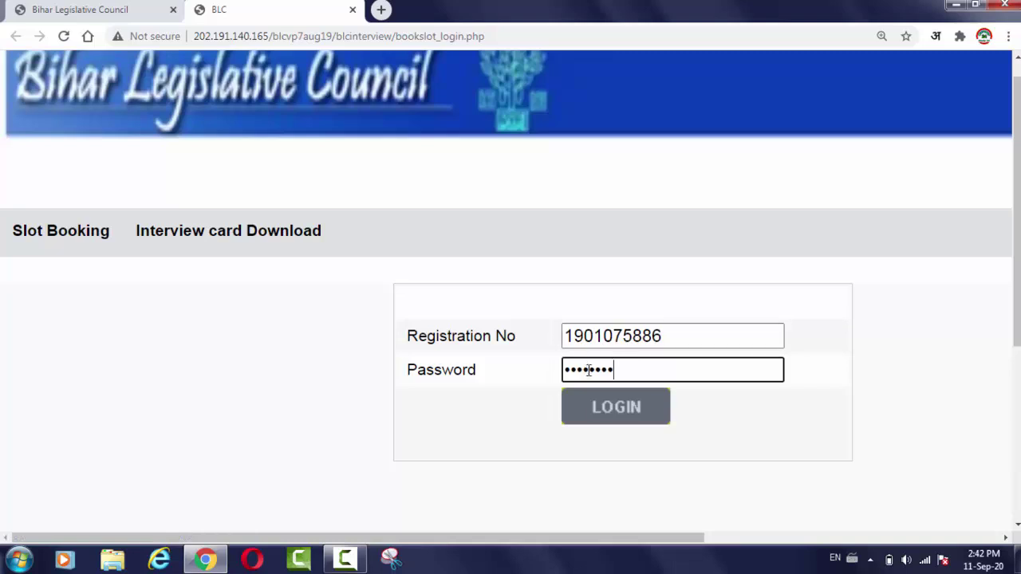
left_click(617, 408)
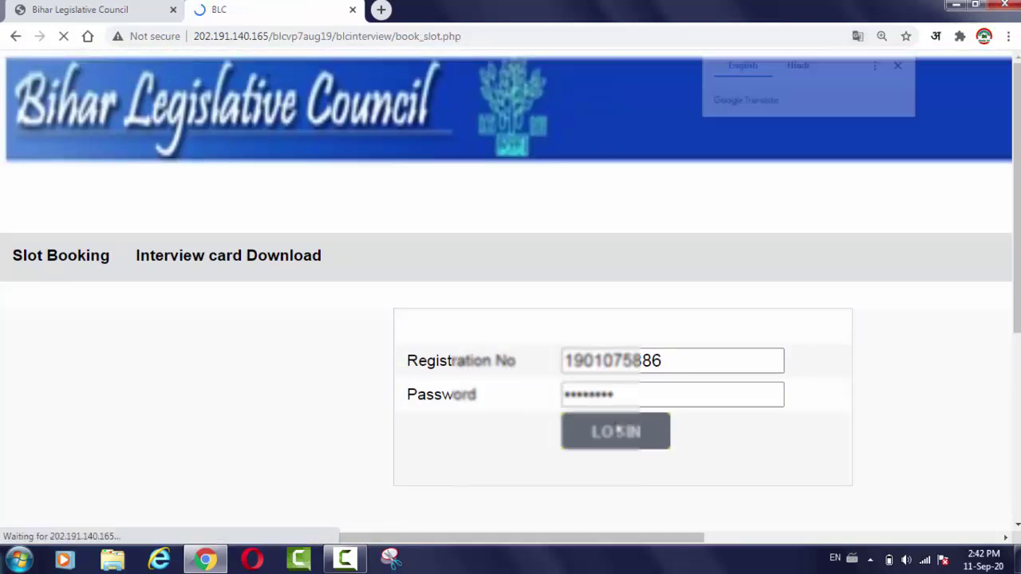
Step: Dismiss the translation prompt and choose OFFICE ATTENDANT as the post in the slot booking form
scroll(615, 428, "down", 2)
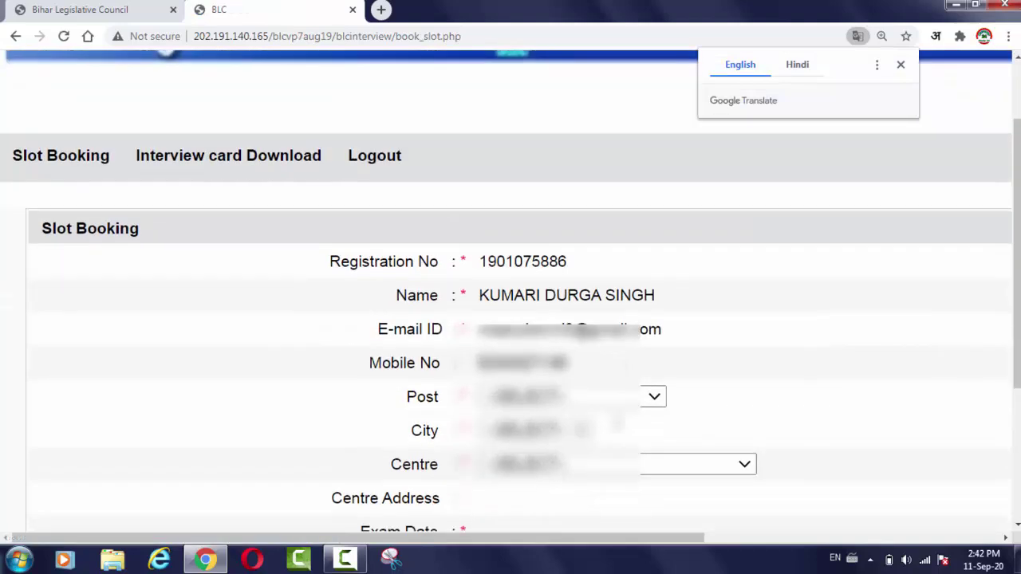
left_click(901, 67)
scroll(540, 355, "down", 1)
scroll(540, 355, "down", 1)
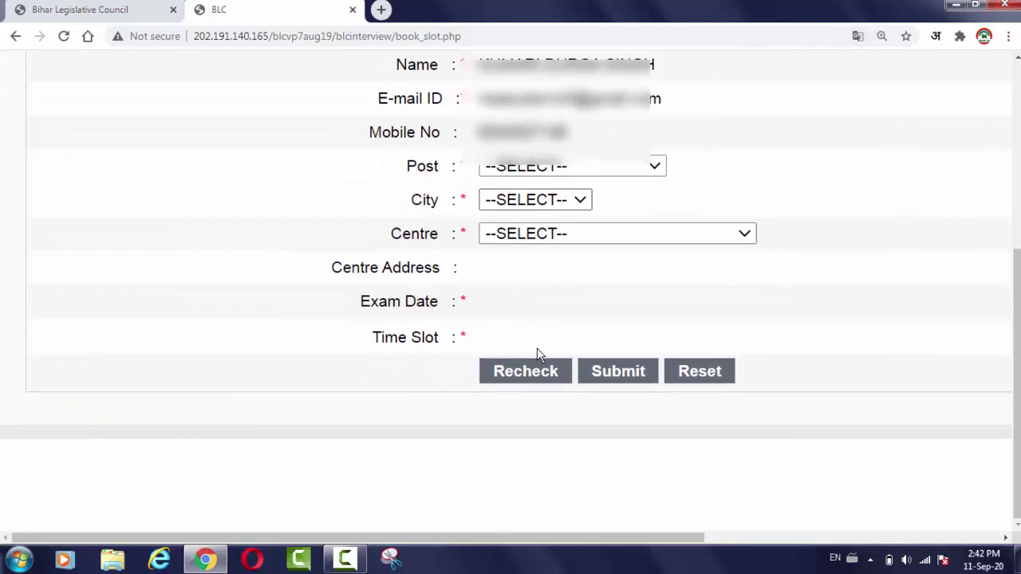
left_click(643, 169)
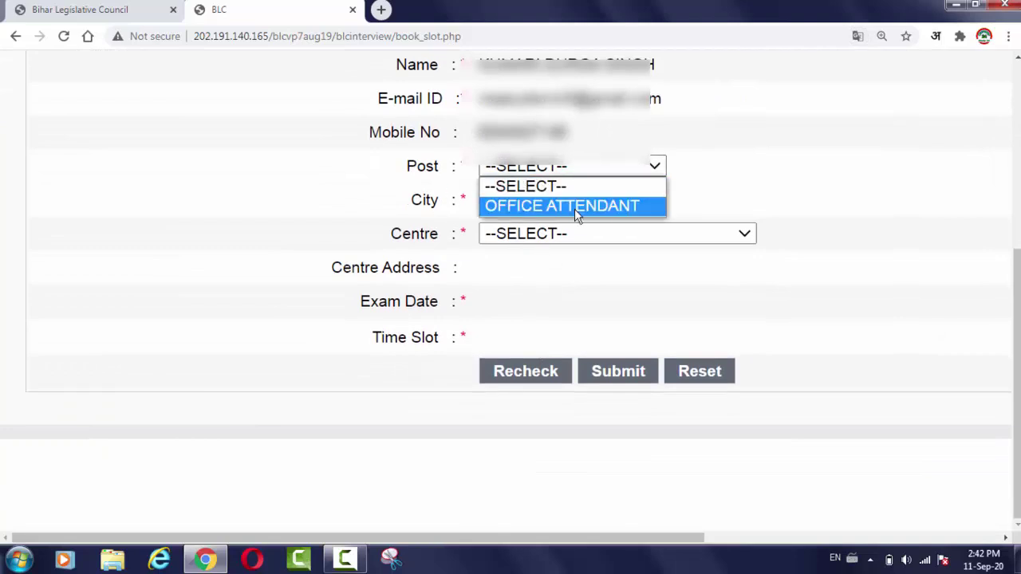
left_click(575, 206)
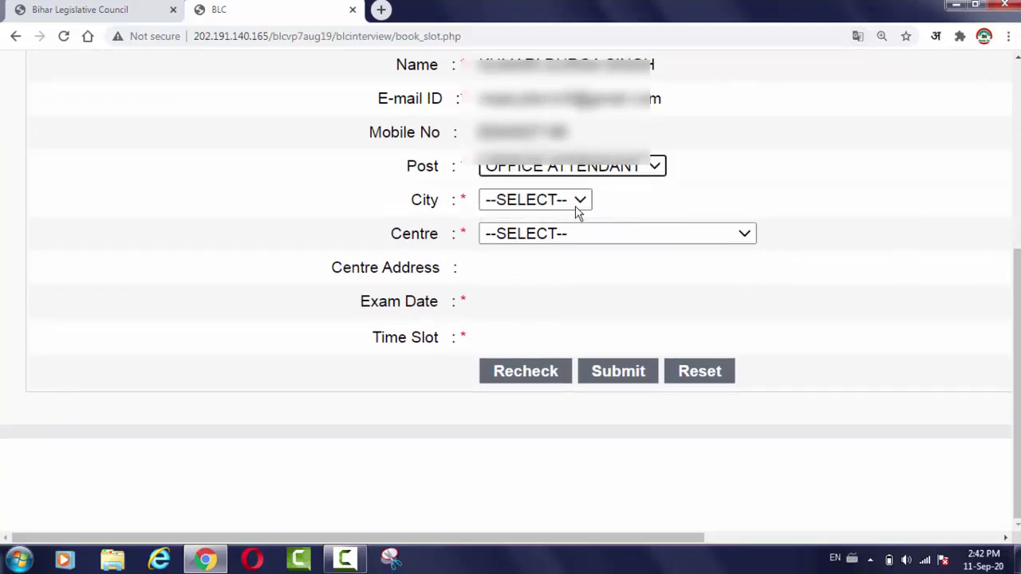
left_click(652, 208)
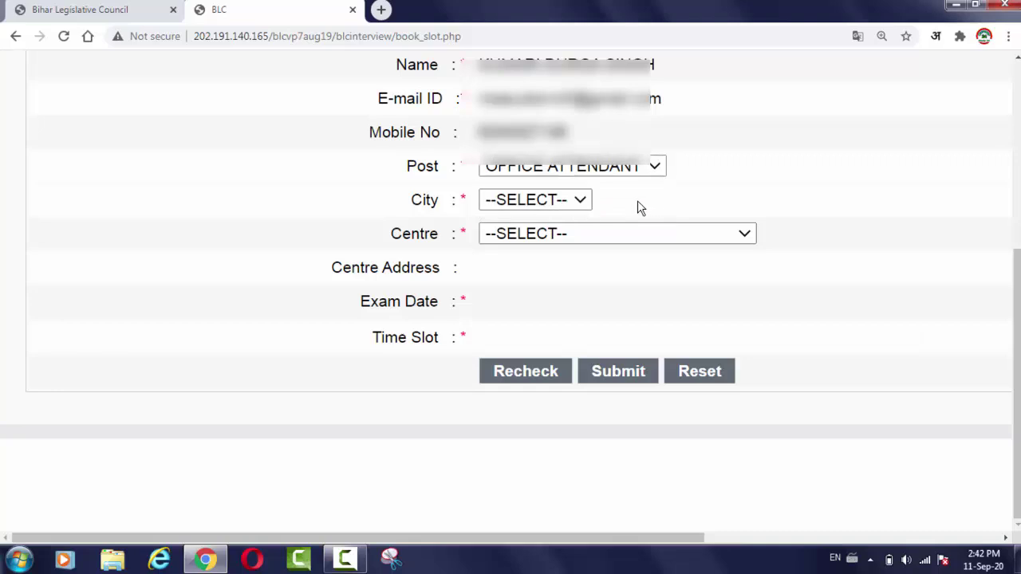
Step: Set the city to Patna and the centre to Bihar Vidhan Parishad Sachivalaya
left_click(581, 202)
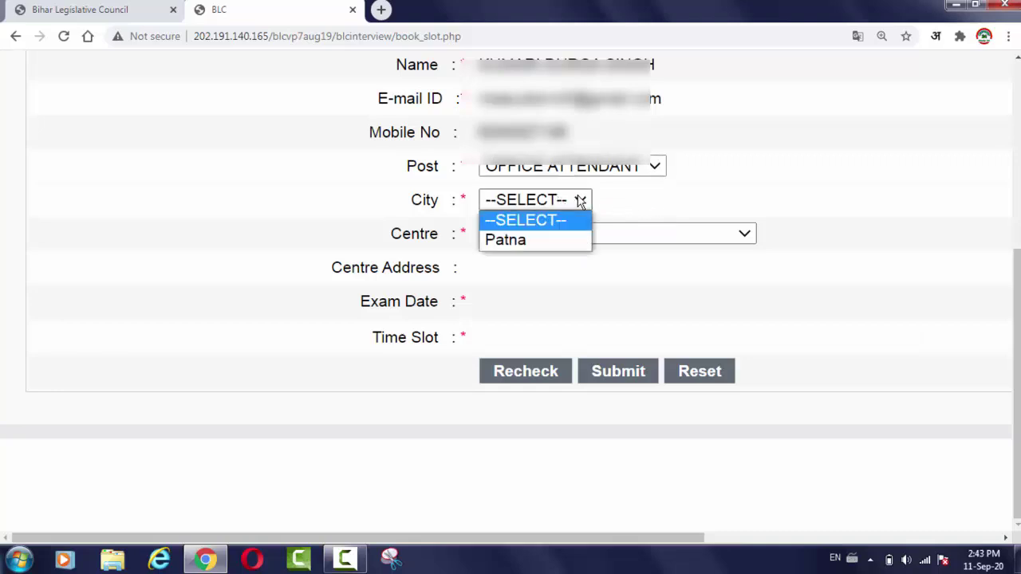
left_click(552, 239)
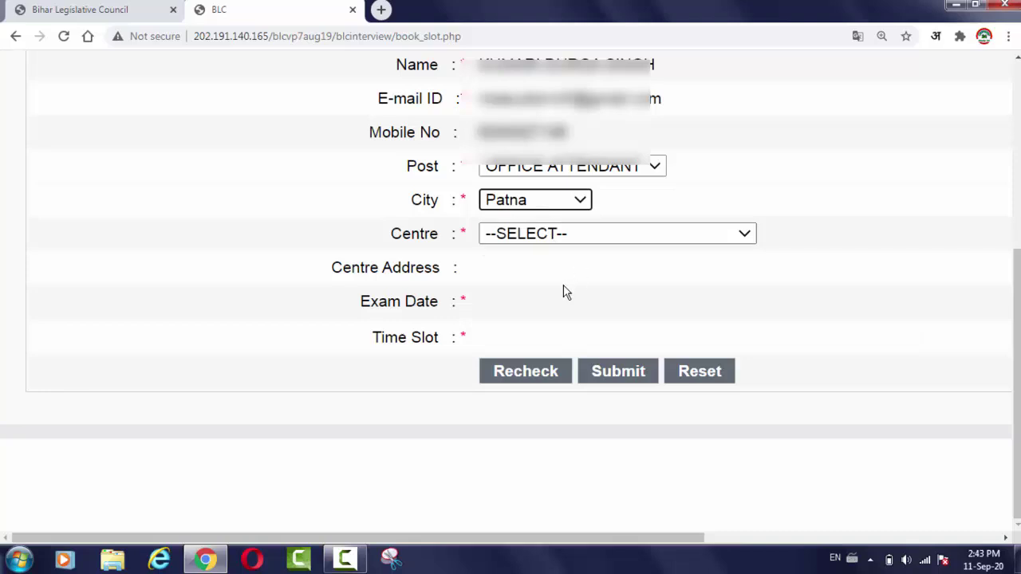
left_click(699, 233)
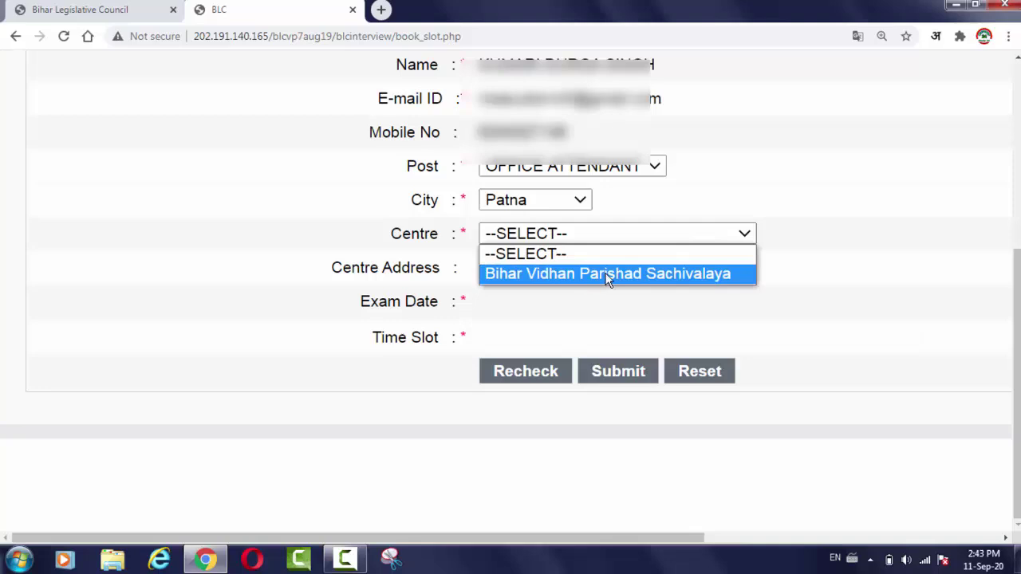
left_click(607, 274)
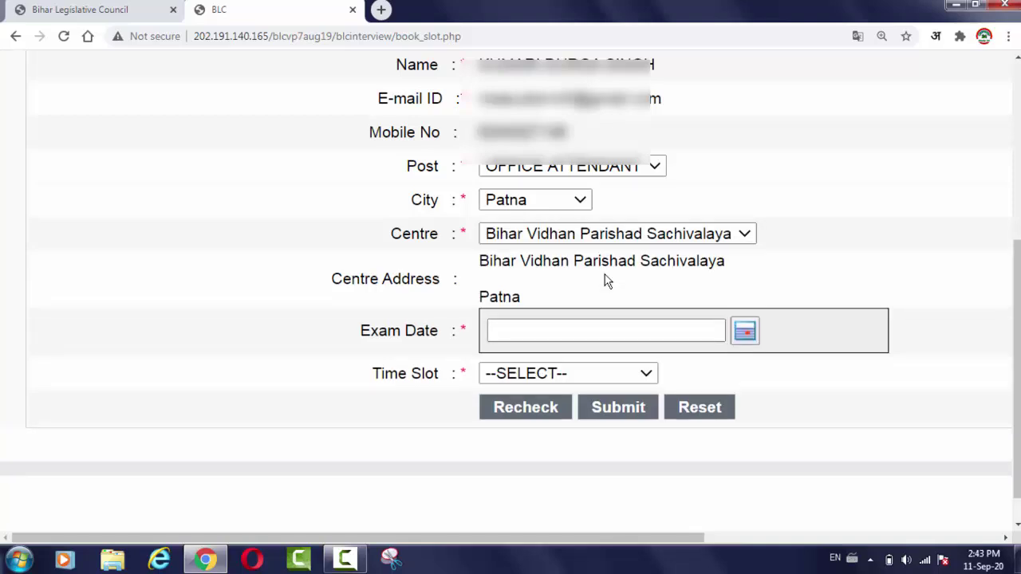
Step: Open the exam date calendar and check which dates in September and October 2020 are available
scroll(605, 274, "down", 1)
left_click(742, 297)
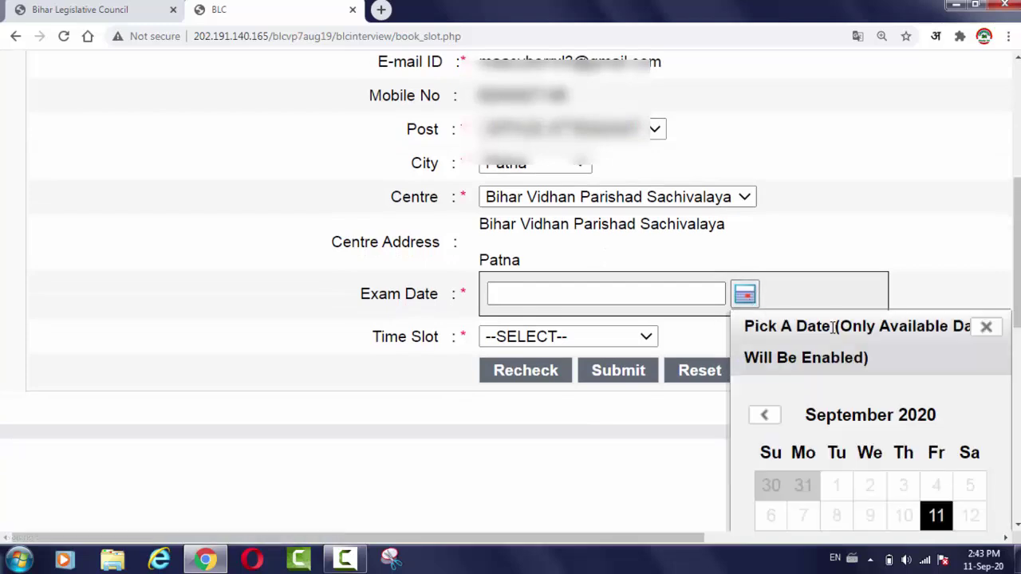
left_click_drag(943, 358, 844, 357)
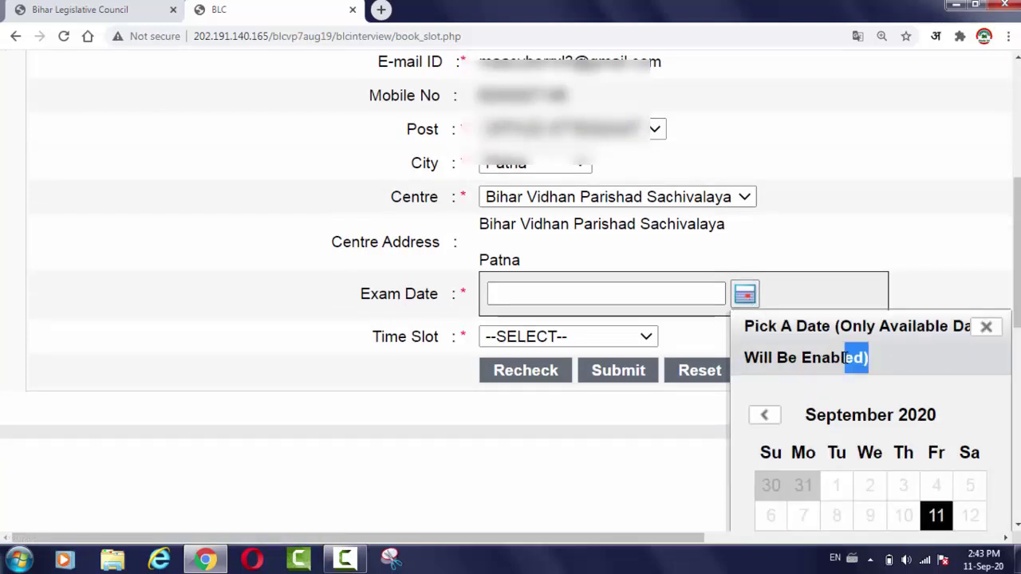
scroll(827, 429, "down", 5)
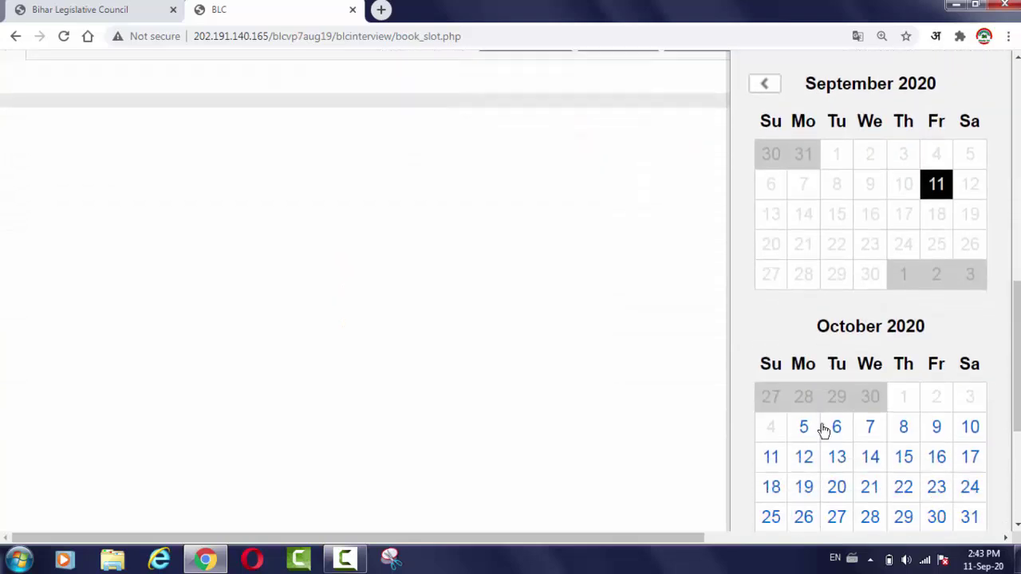
scroll(822, 426, "down", 1)
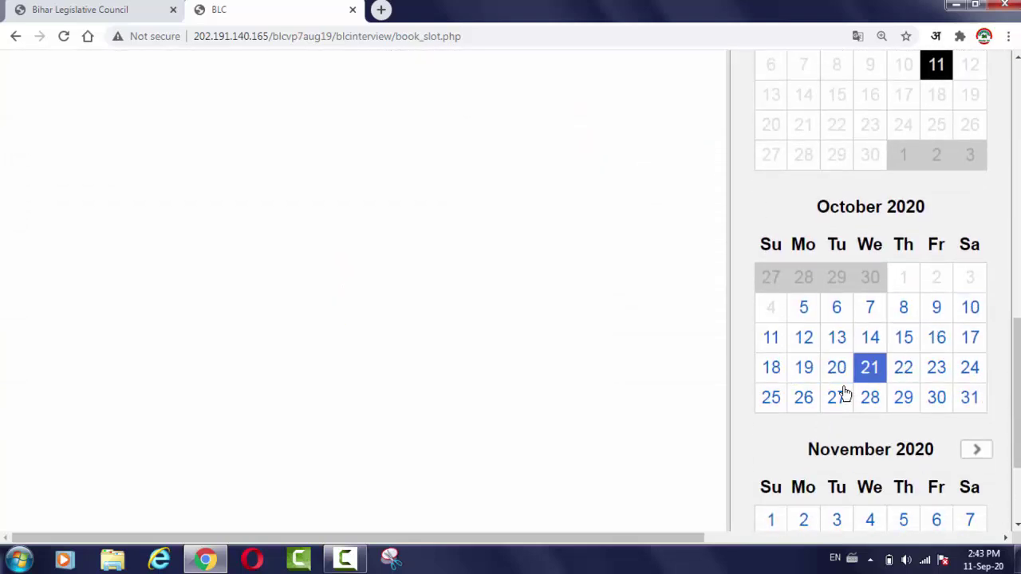
scroll(868, 401, "up", 2)
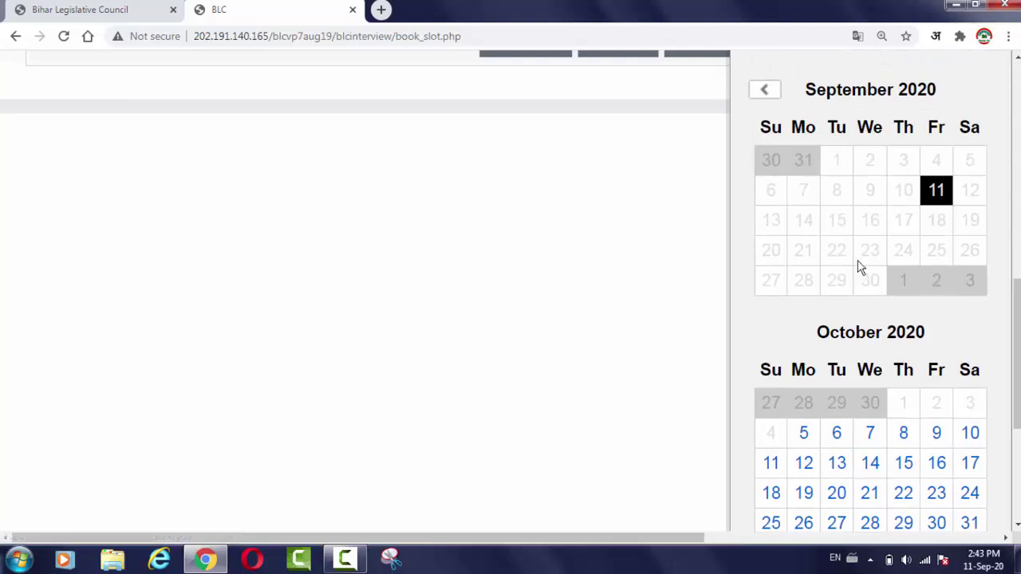
scroll(857, 266, "down", 3)
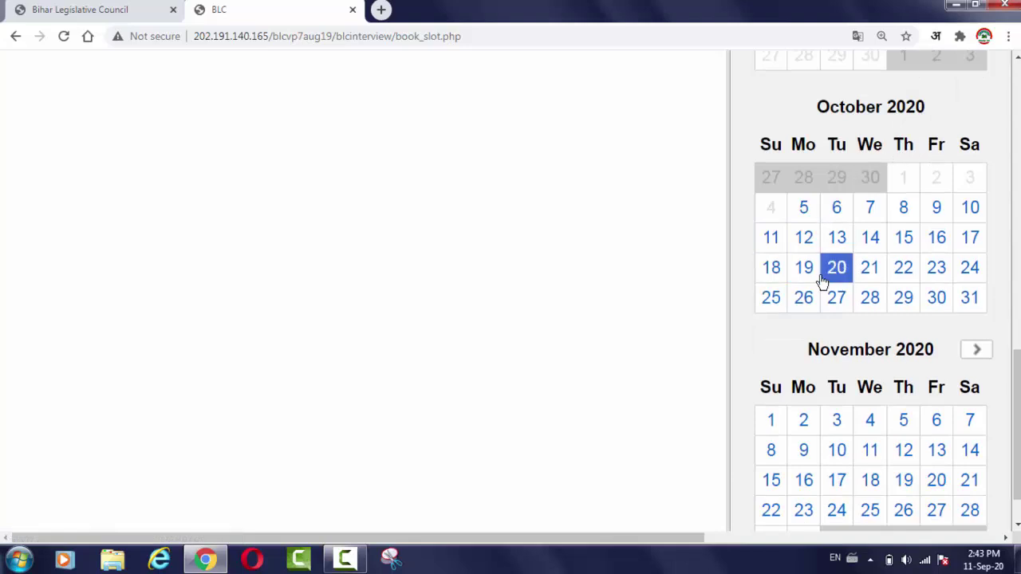
Step: Enlarge the page and examine the selectable exam dates from September through November 2020
key("ctrl+plus")
key("ctrl+plus")
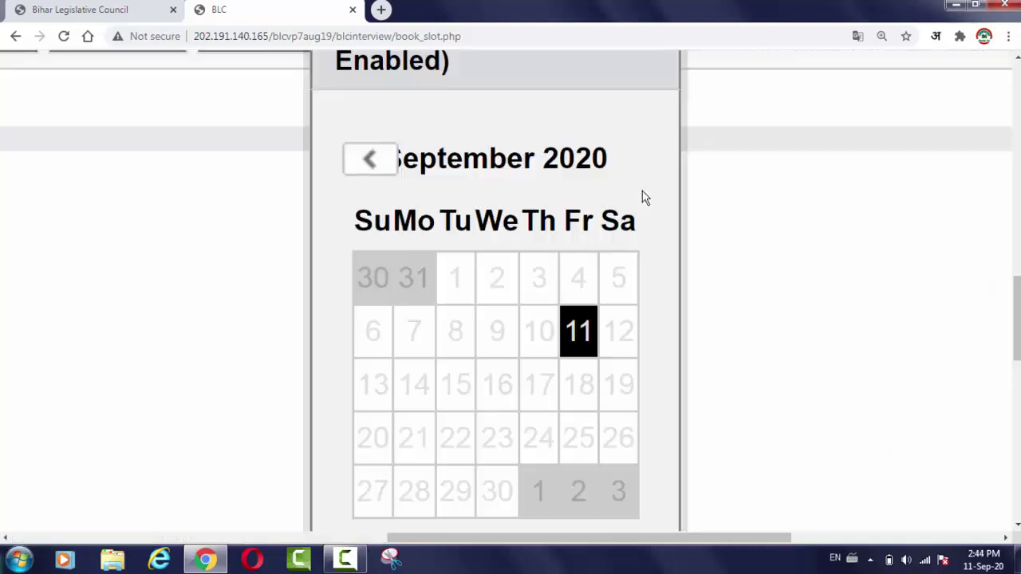
scroll(476, 340, "down", 1)
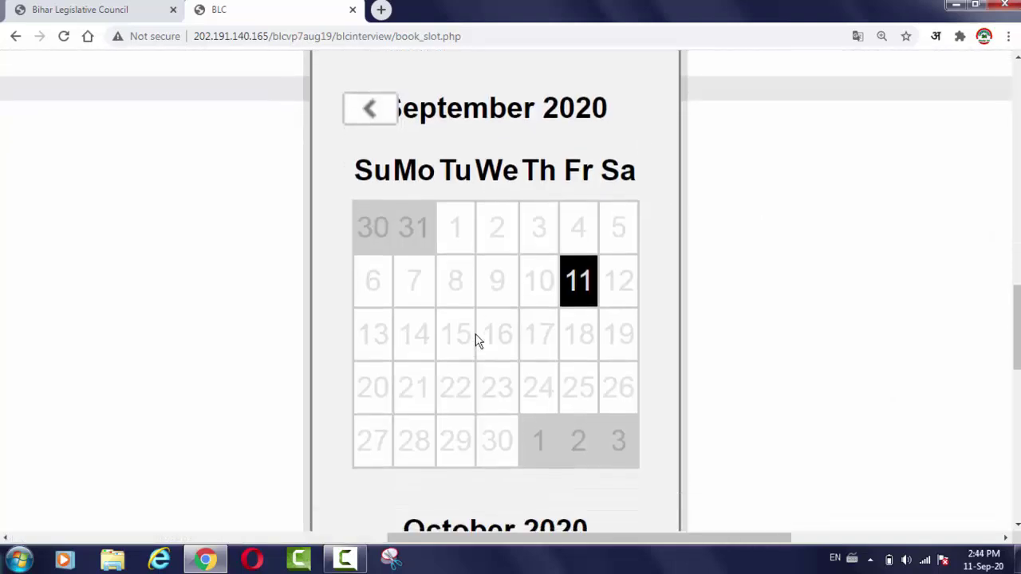
scroll(490, 398, "down", 2)
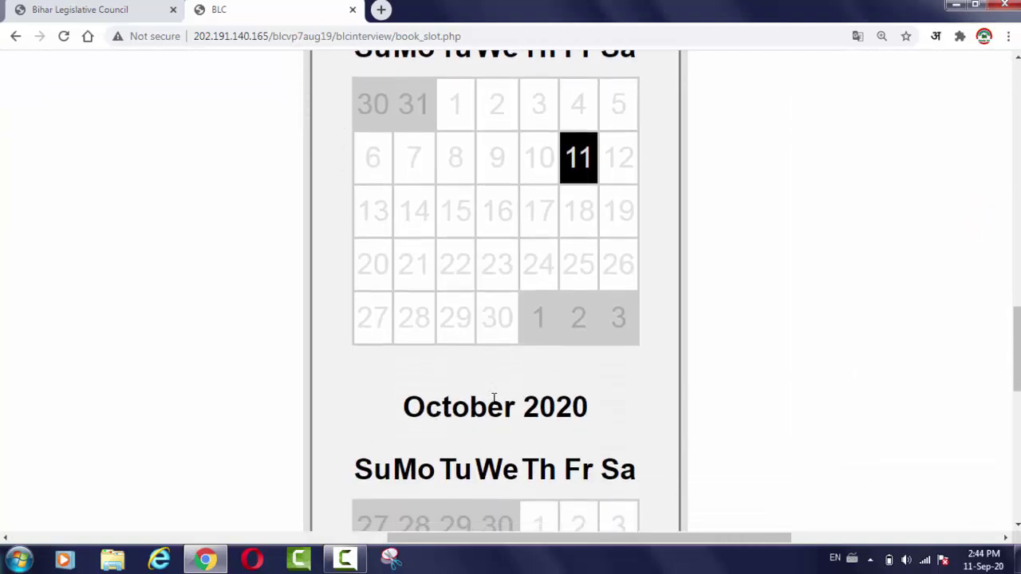
scroll(502, 288, "down", 4)
left_click(496, 294)
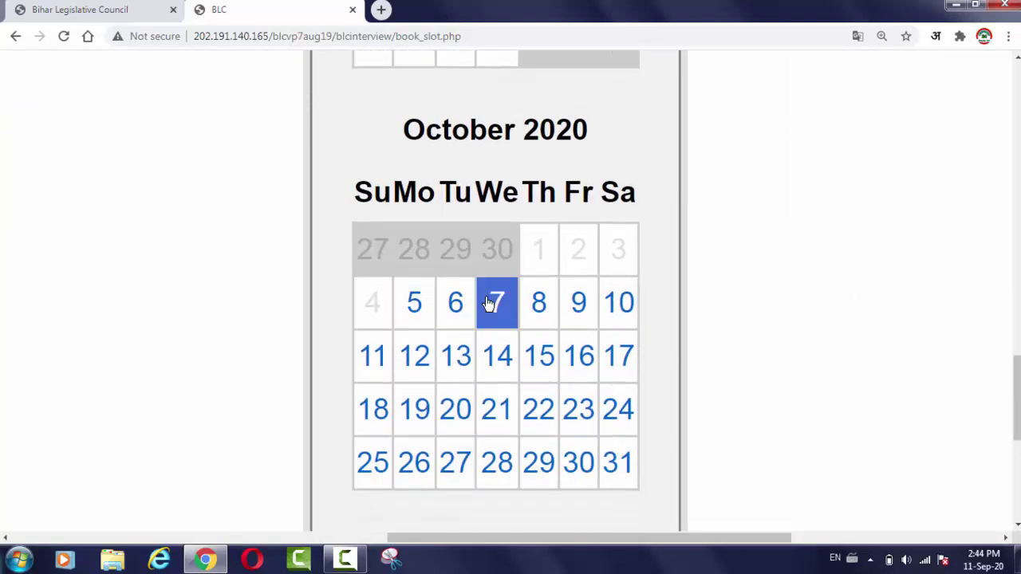
scroll(487, 302, "down", 1)
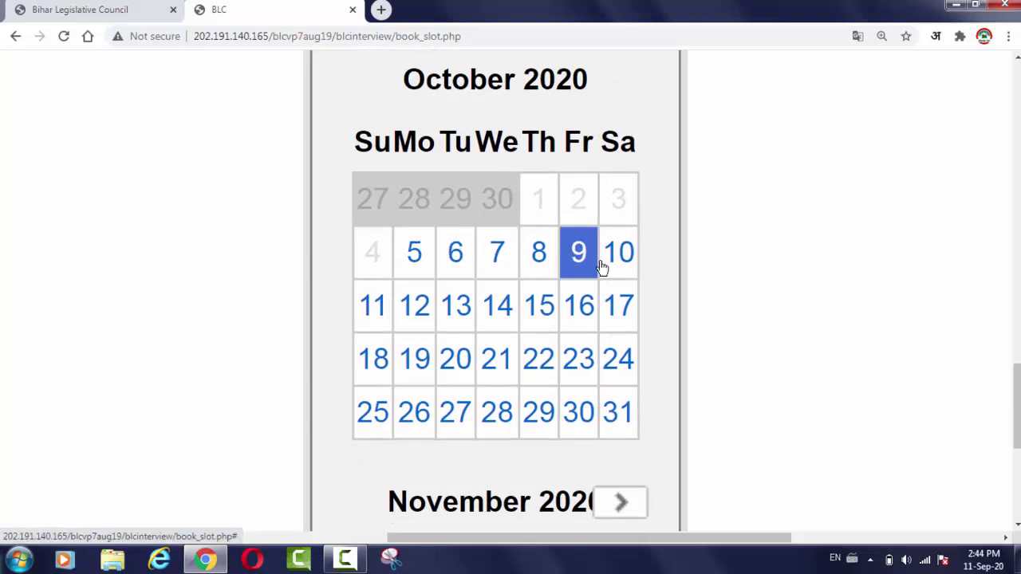
left_click(621, 427)
scroll(627, 433, "down", 3)
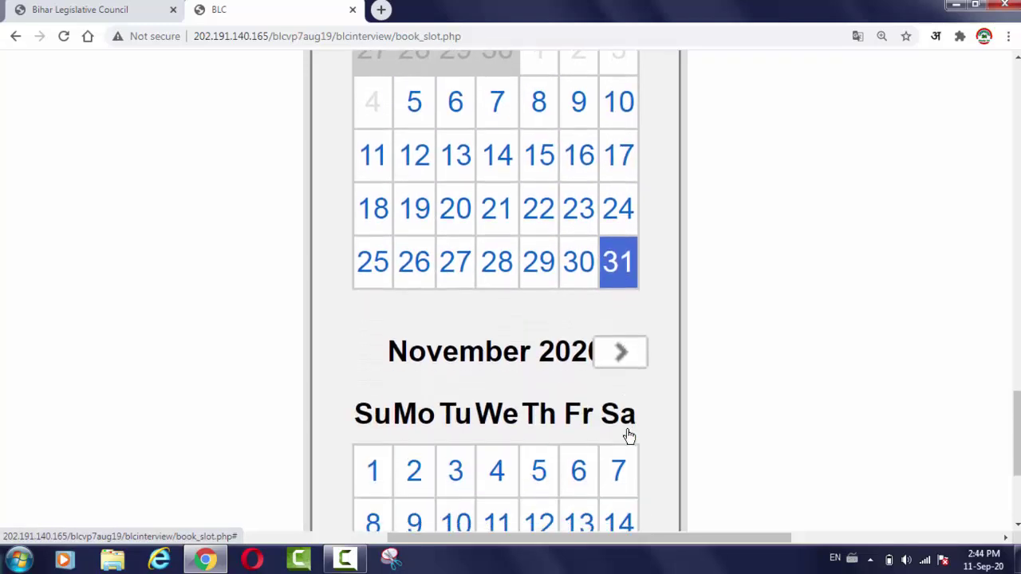
scroll(614, 429, "down", 2)
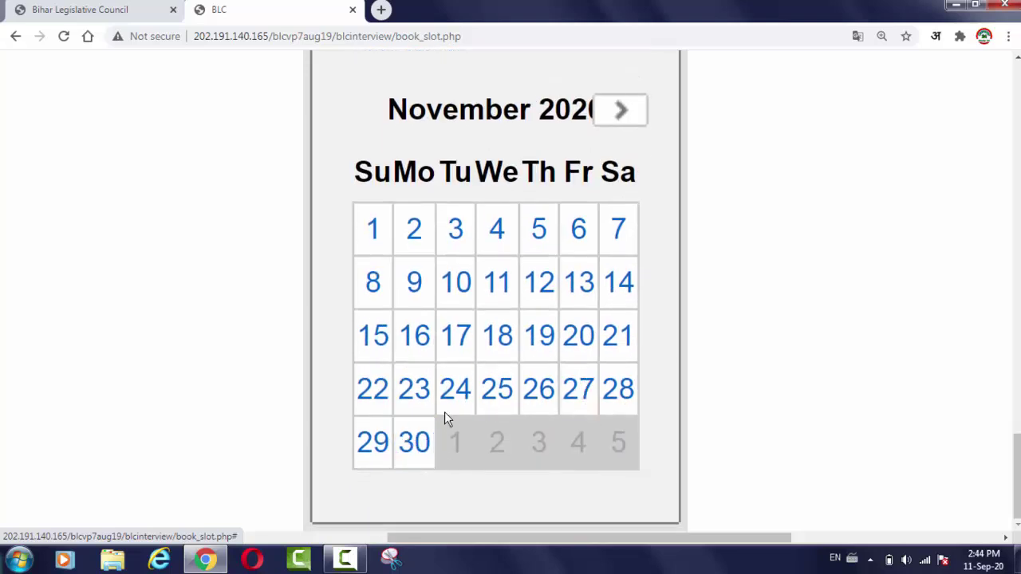
scroll(479, 383, "up", 1)
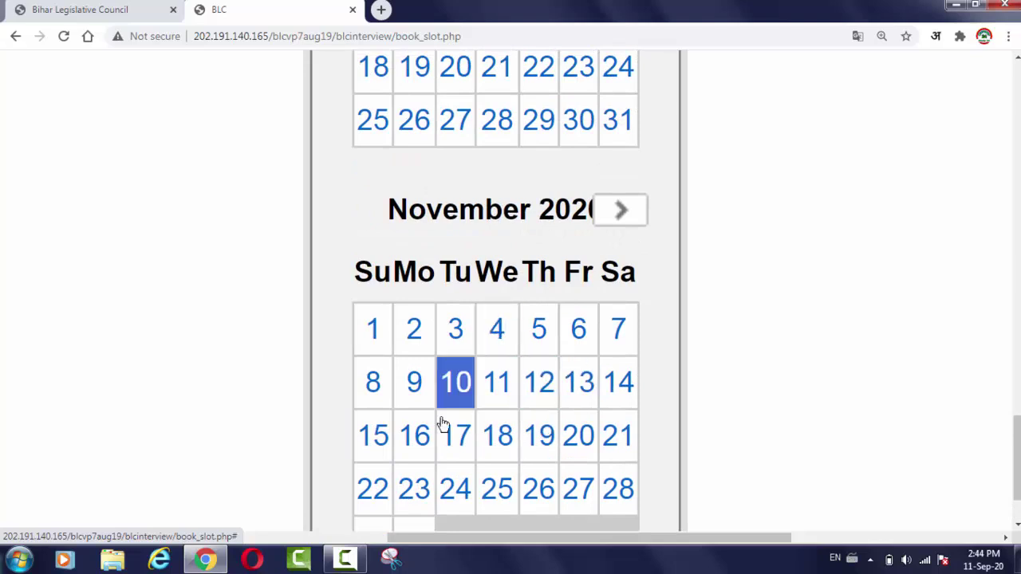
Step: Choose 10 October 2020 as the exam date in the calendar
scroll(480, 405, "up", 3)
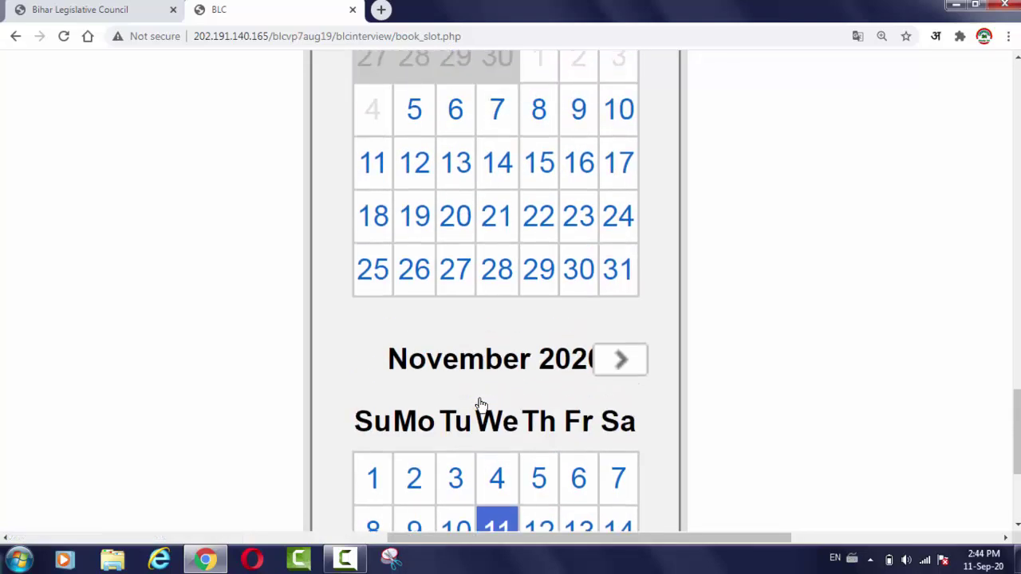
scroll(481, 405, "up", 1)
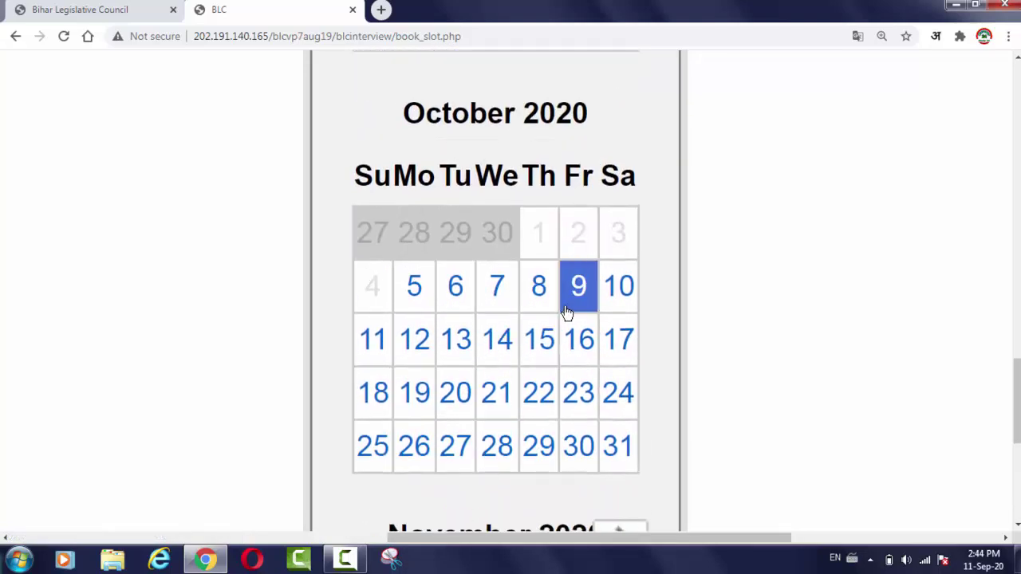
scroll(567, 313, "up", 1)
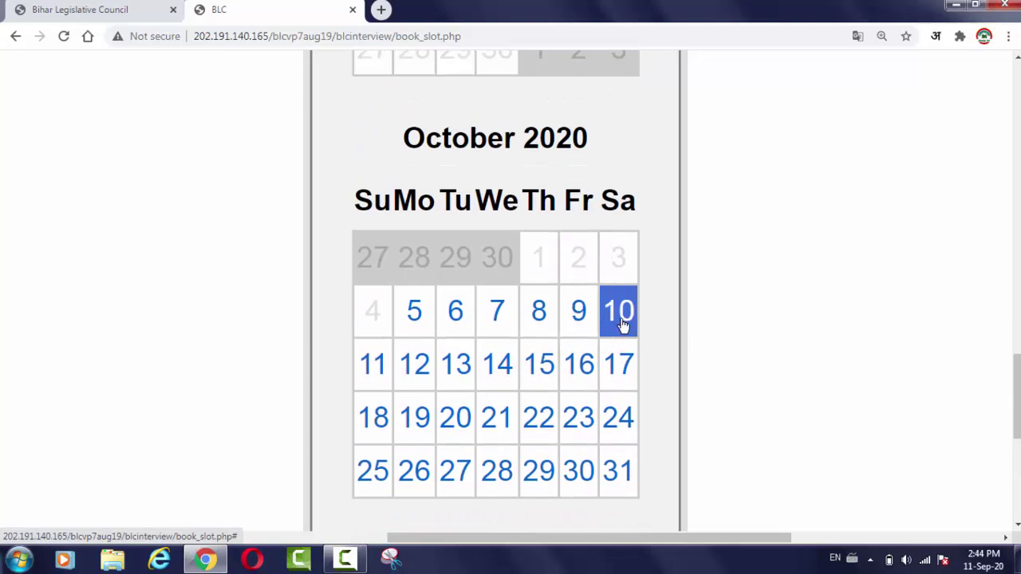
left_click(622, 323)
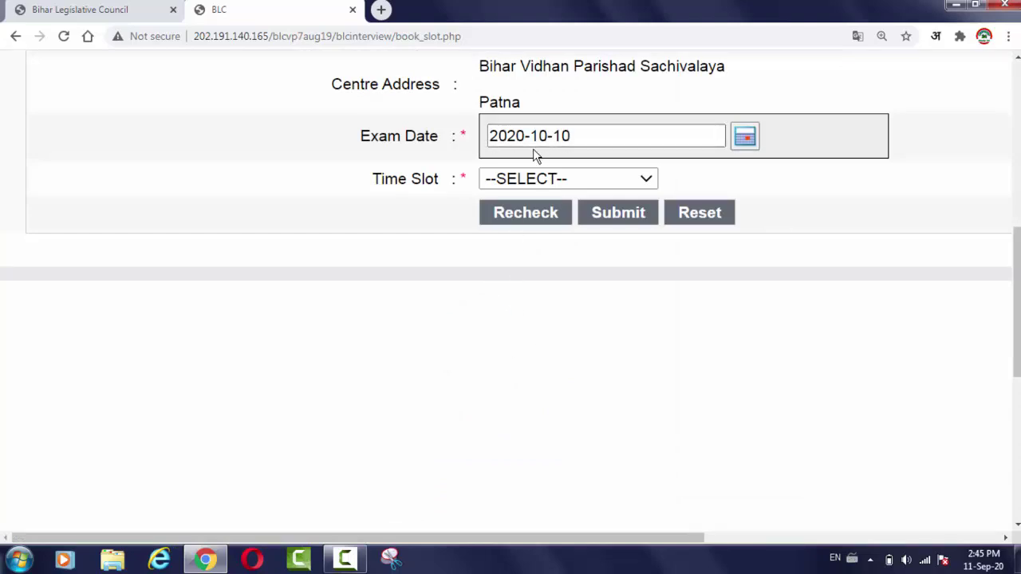
Step: Select the 11:00 AM - 12:30 PM time slot and check its availability for the chosen exam date
left_click(640, 182)
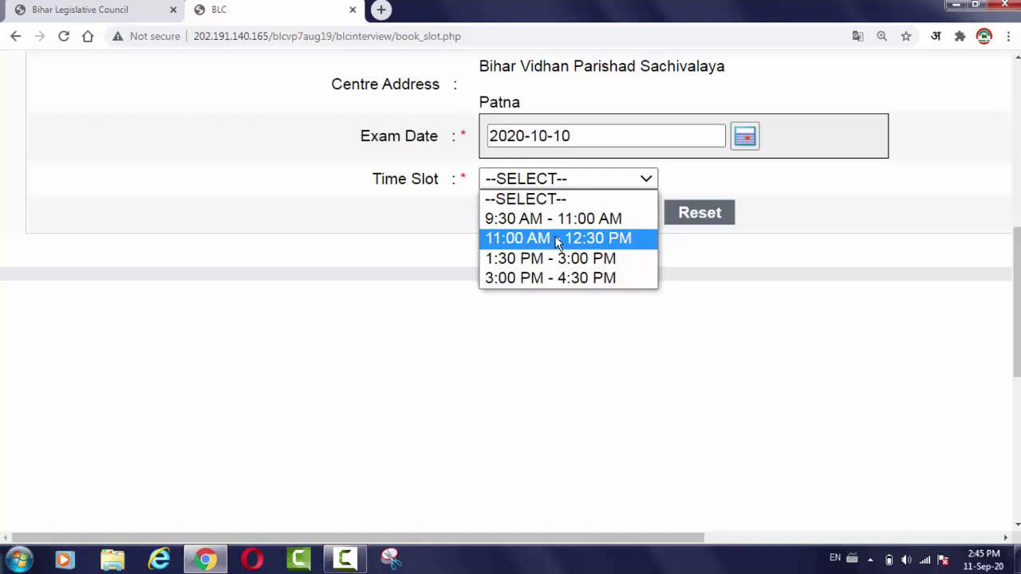
left_click(556, 239)
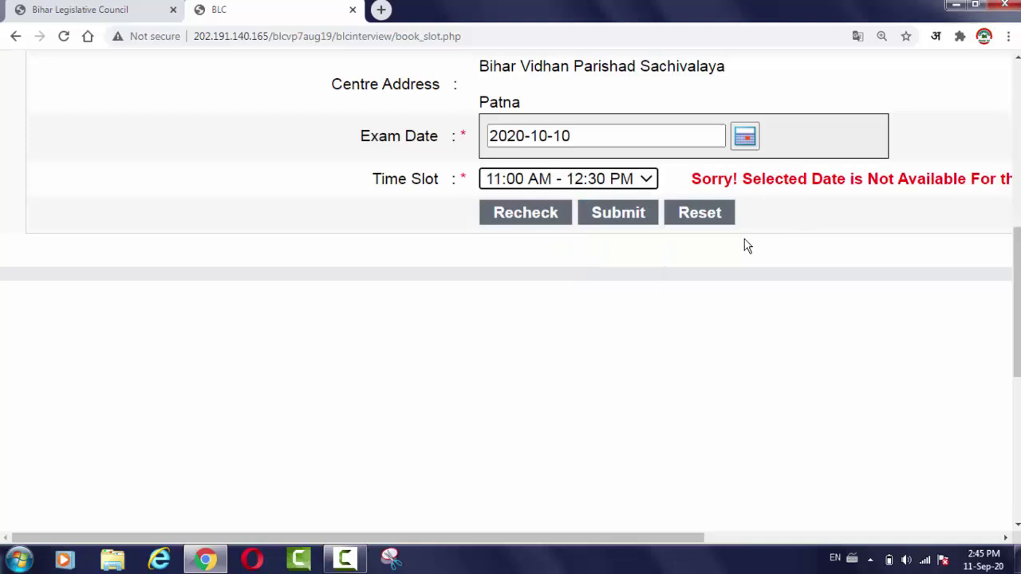
left_click_drag(559, 536, 727, 539)
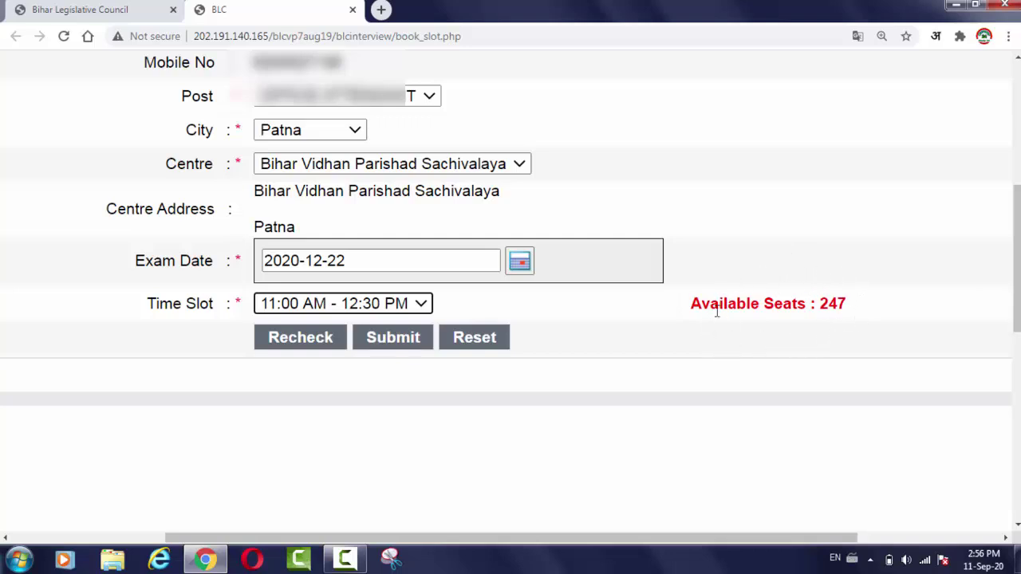
Step: Submit the slot booking for 2020-12-22, 11:00 AM - 12:30 PM, and open the interview card for printing
left_click(396, 339)
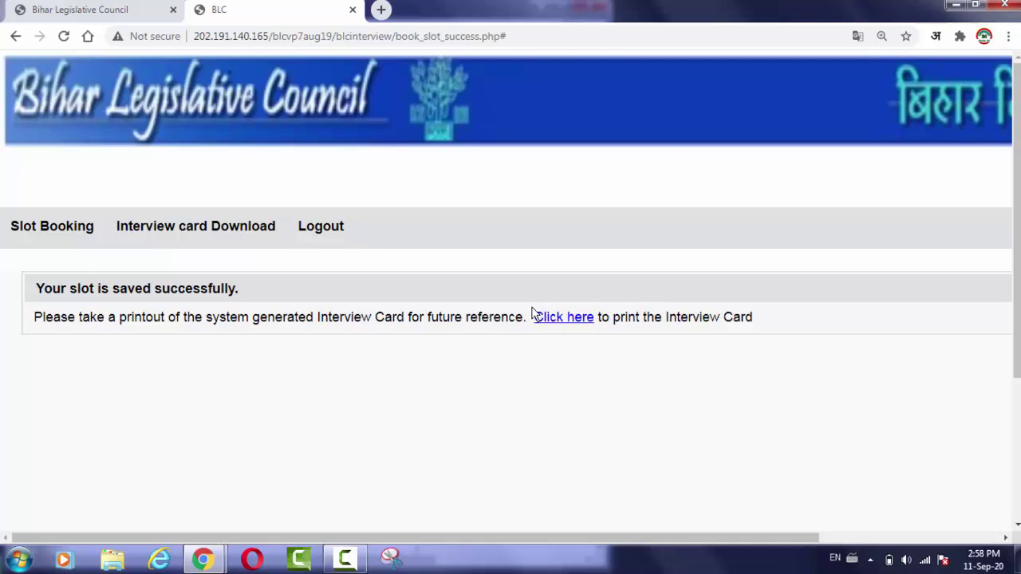
left_click(584, 331)
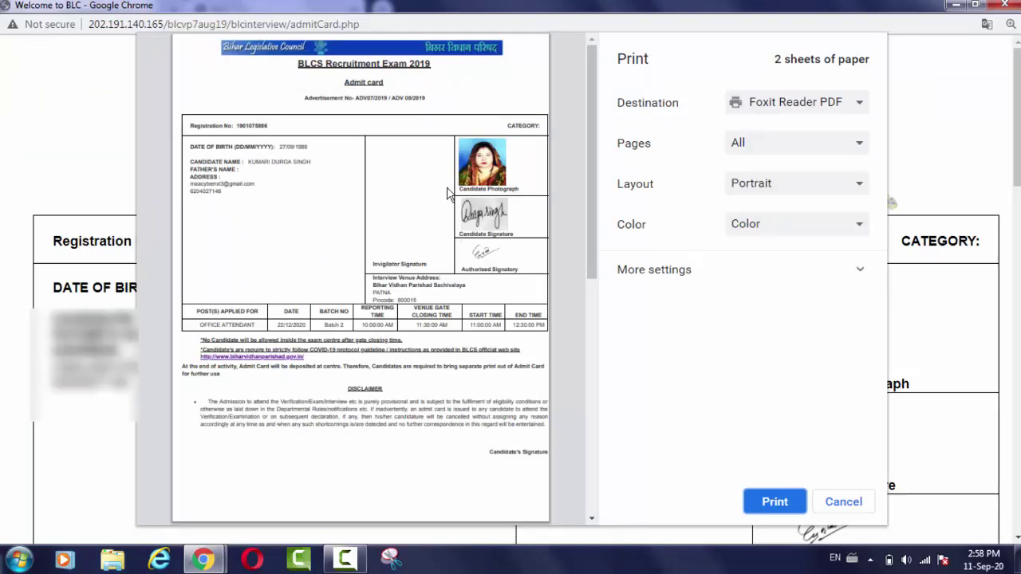
Step: Review both pages of the admit card and print them to the Desktop as the PDF file Welcome to BLC
scroll(467, 433, "down", 1)
scroll(471, 435, "up", 1)
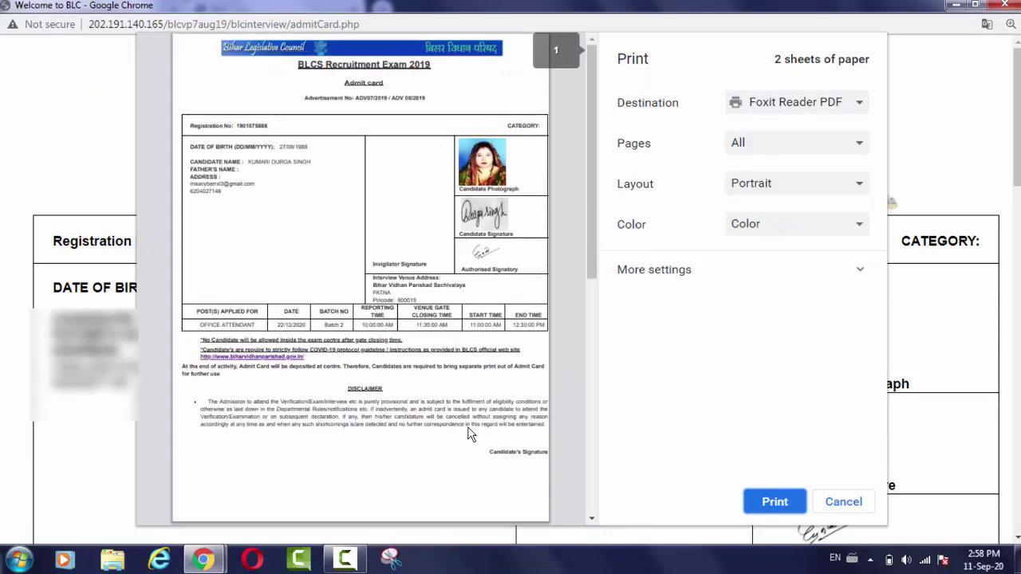
scroll(471, 435, "down", 4)
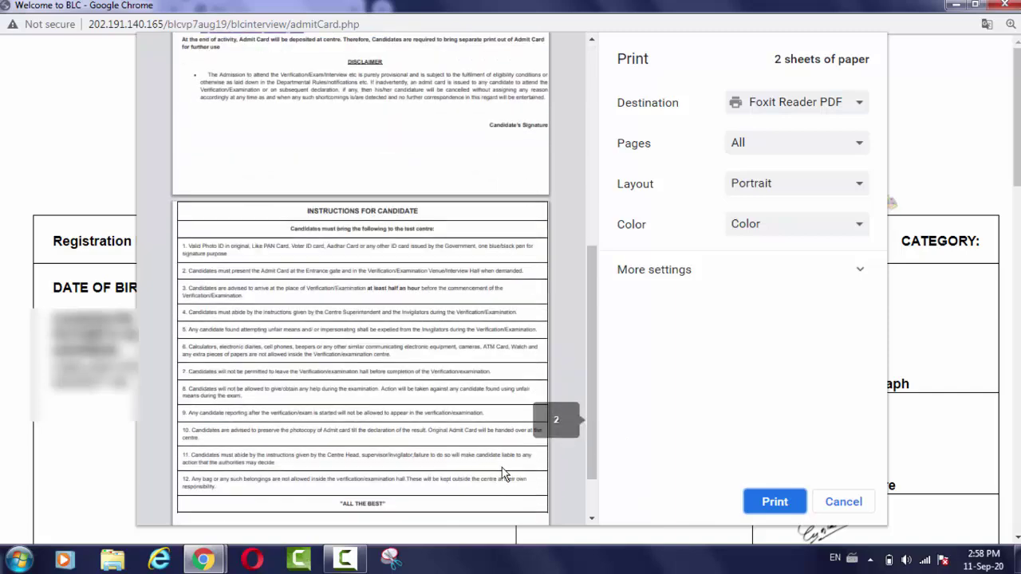
scroll(478, 470, "down", 3)
scroll(466, 470, "up", 3)
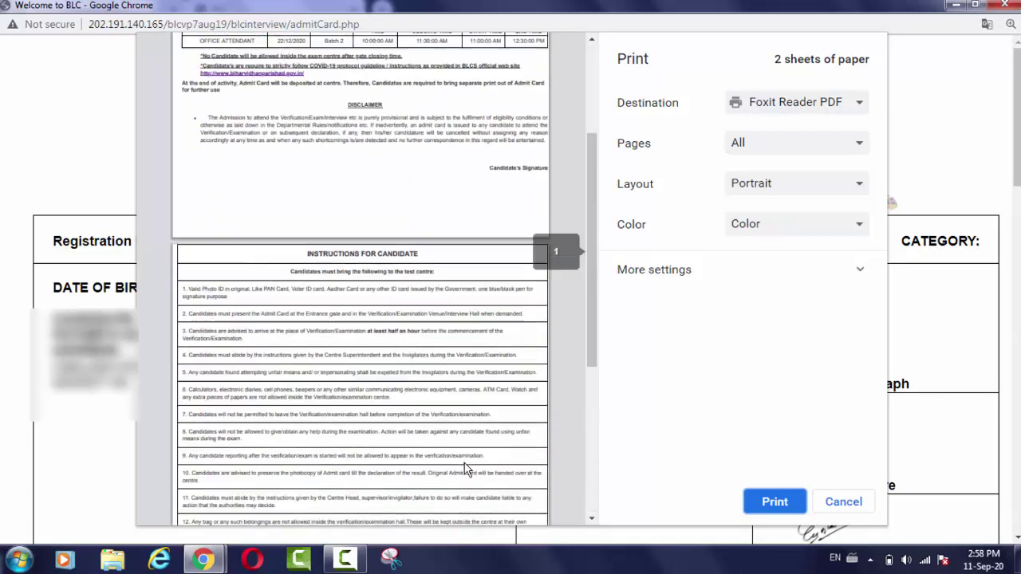
scroll(467, 470, "up", 4)
left_click(772, 513)
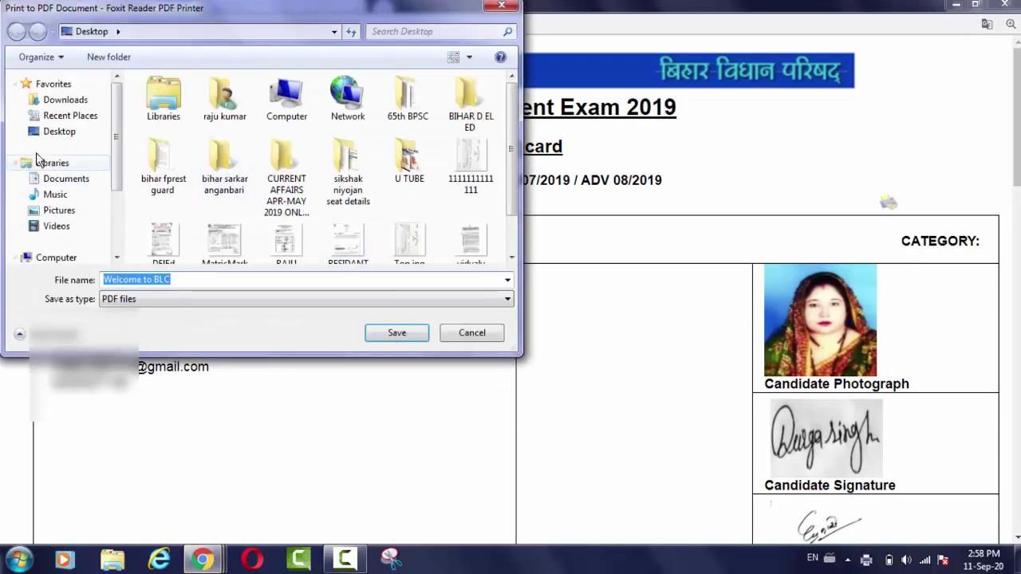
left_click(397, 333)
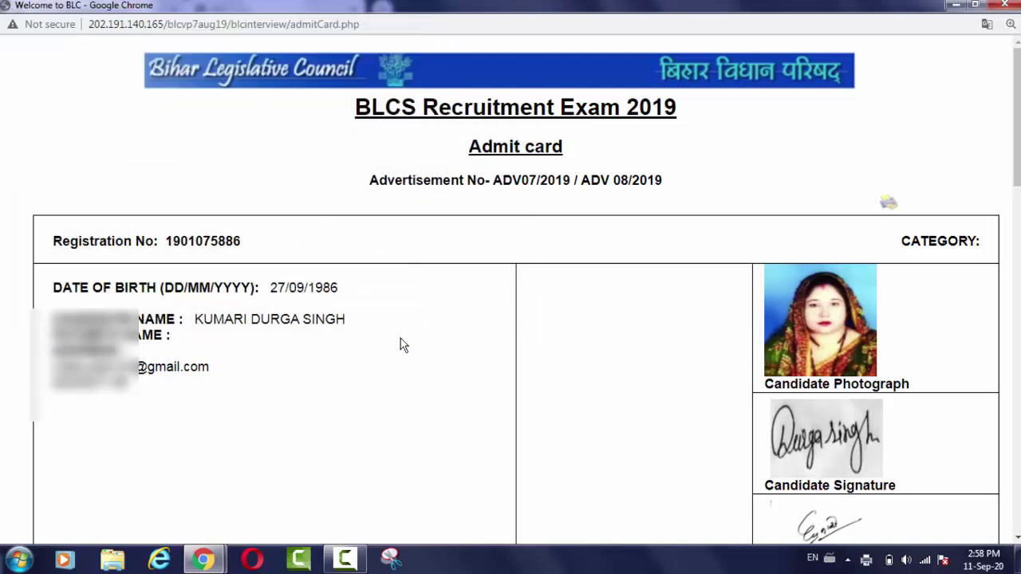
Step: Close the admit card window and log out of the slot booking account
key("ctrl+w")
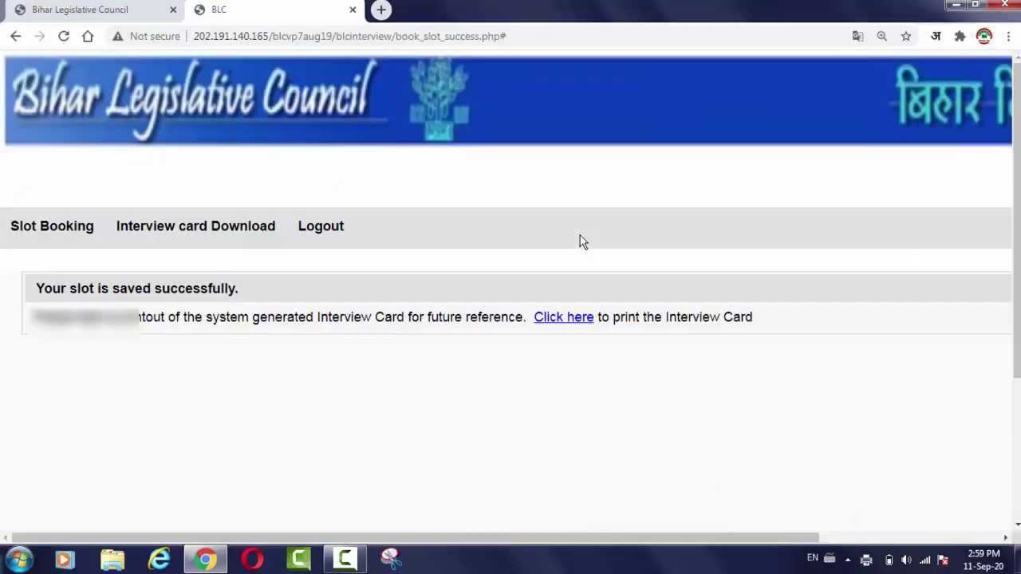
left_click(331, 231)
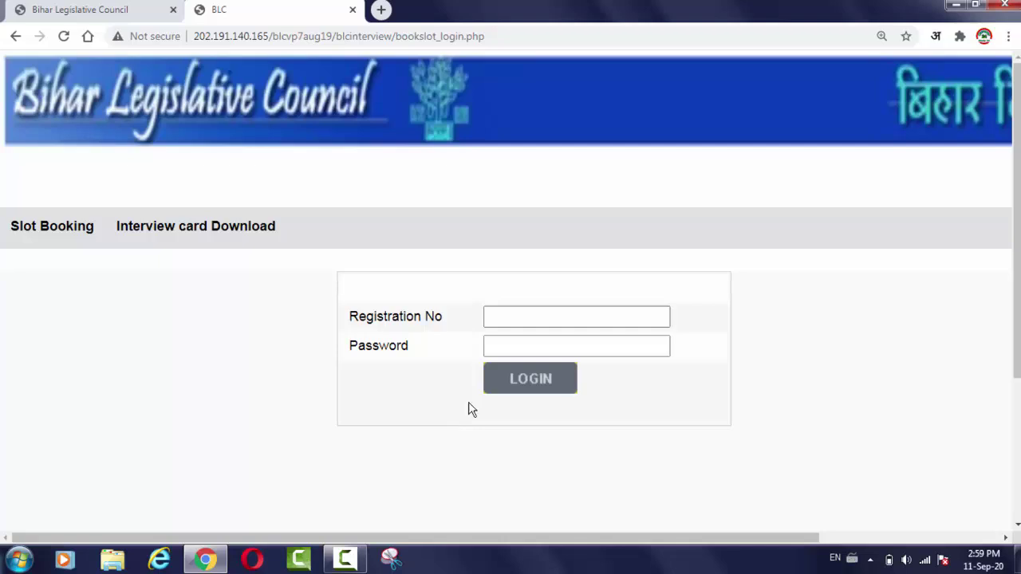
left_click(572, 345)
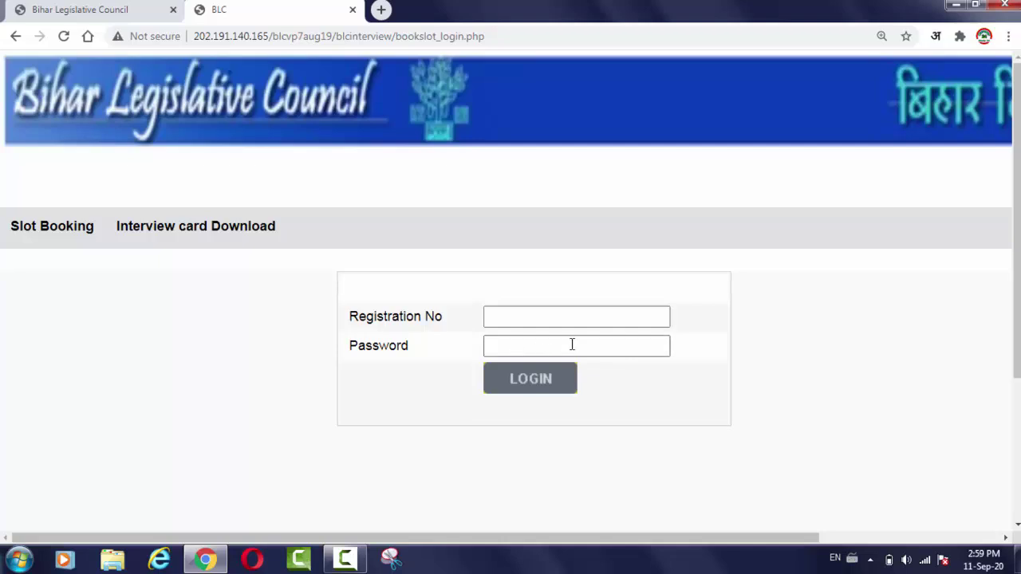